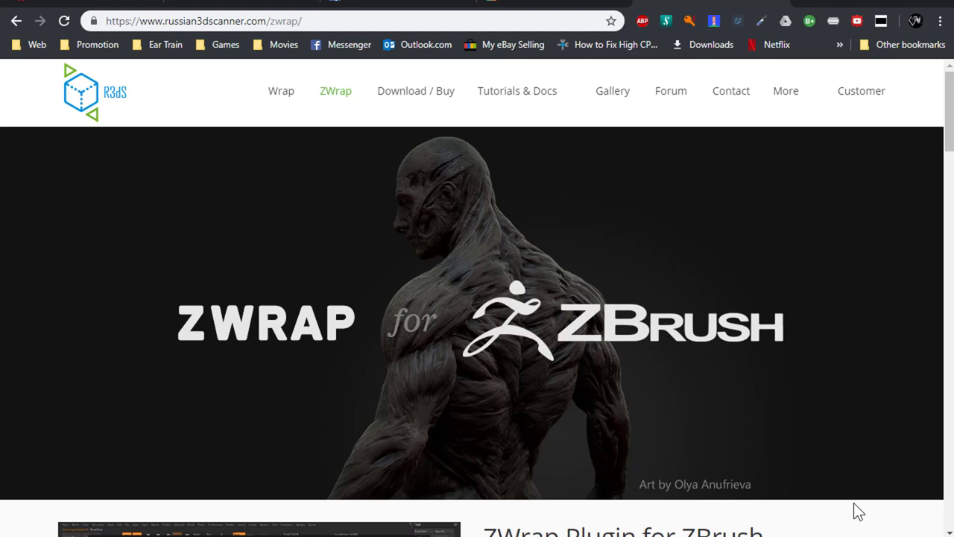
Step: Watch the ZWrap demo video full screen
scroll(744, 343, "down", 7)
scroll(674, 332, "up", 3)
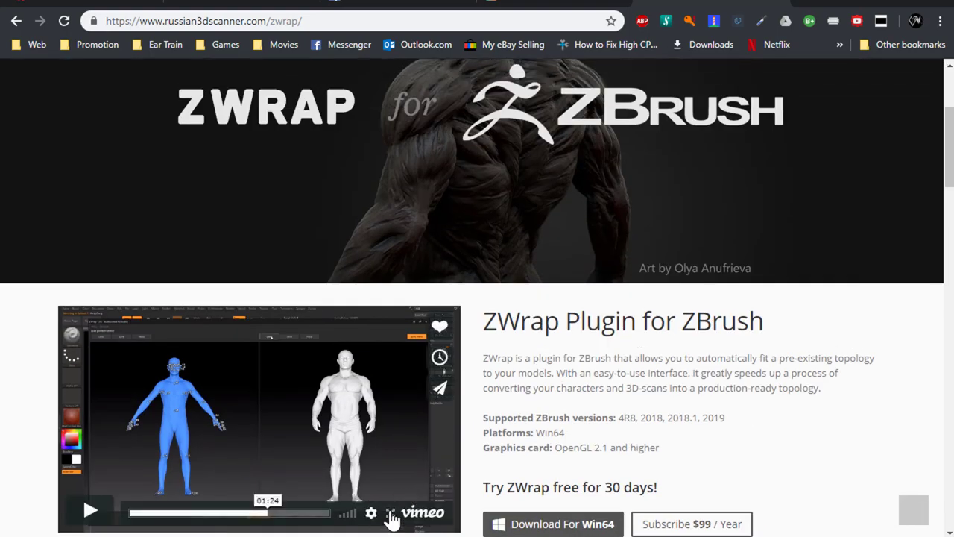
left_click(390, 512)
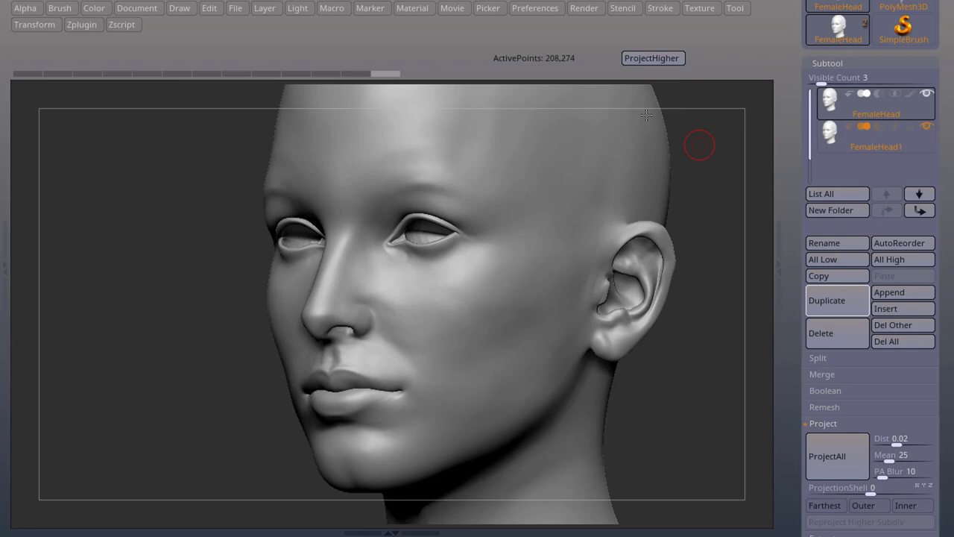
Step: Make the 16,504-poly FemaleHead1 subtool active over the 208,272-poly FemaleHead original
left_click(833, 147)
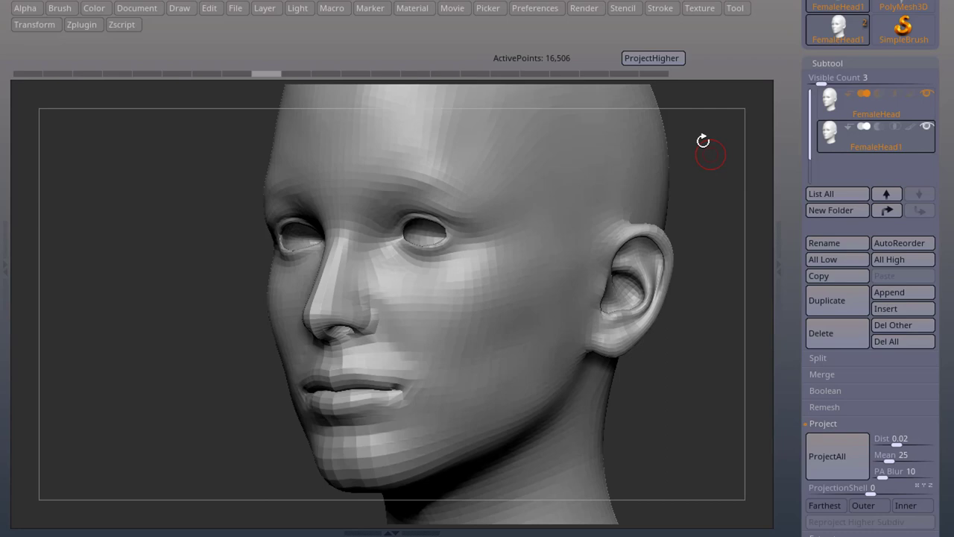
left_click(657, 62)
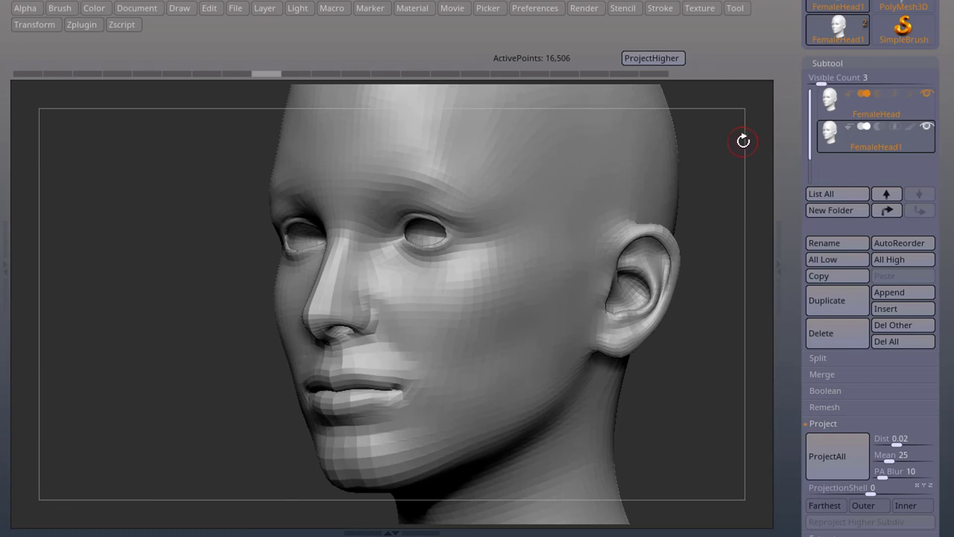
mouse_move(823, 116)
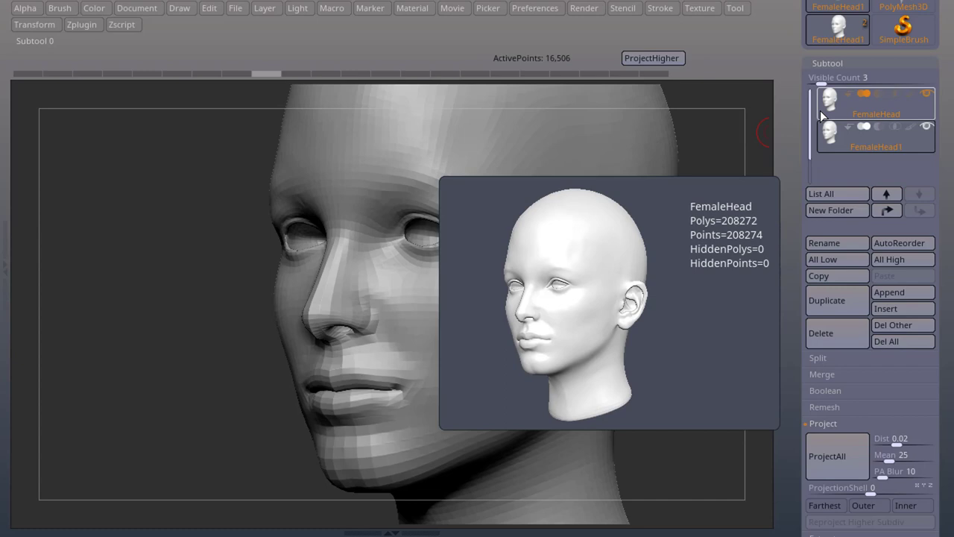
mouse_move(828, 153)
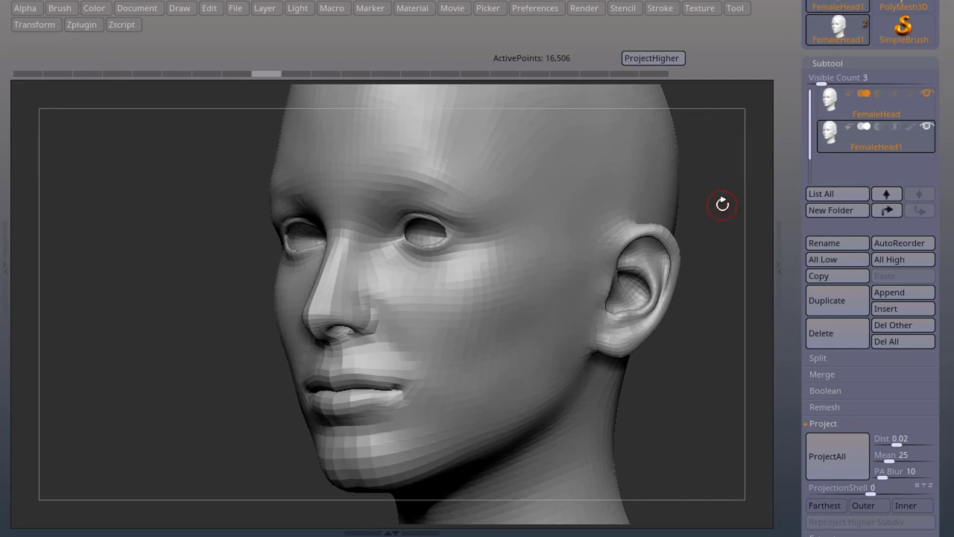
Step: Pick a brush via B-M-O, then run ProjectHigher to subdivide FemaleHead1 to 66,018 points
key("b")
key("m")
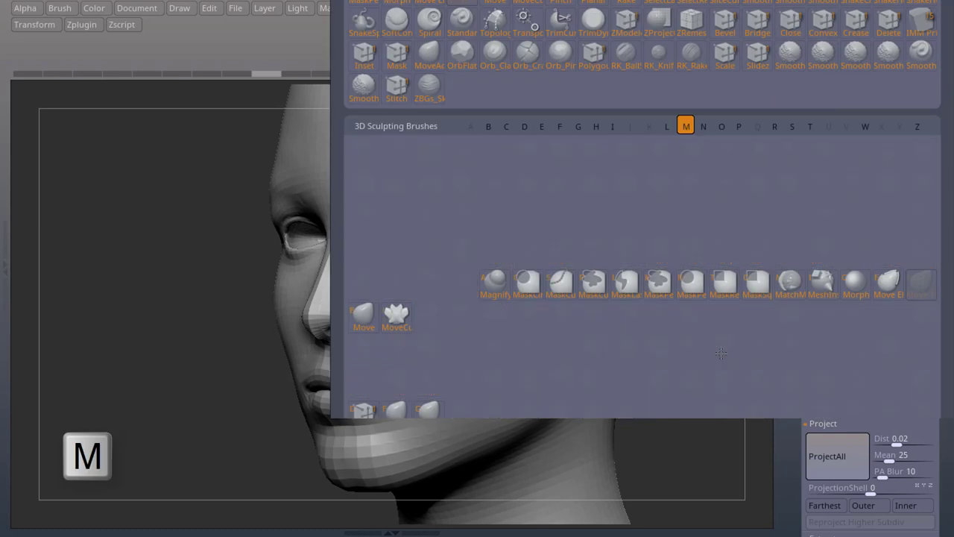
key("o")
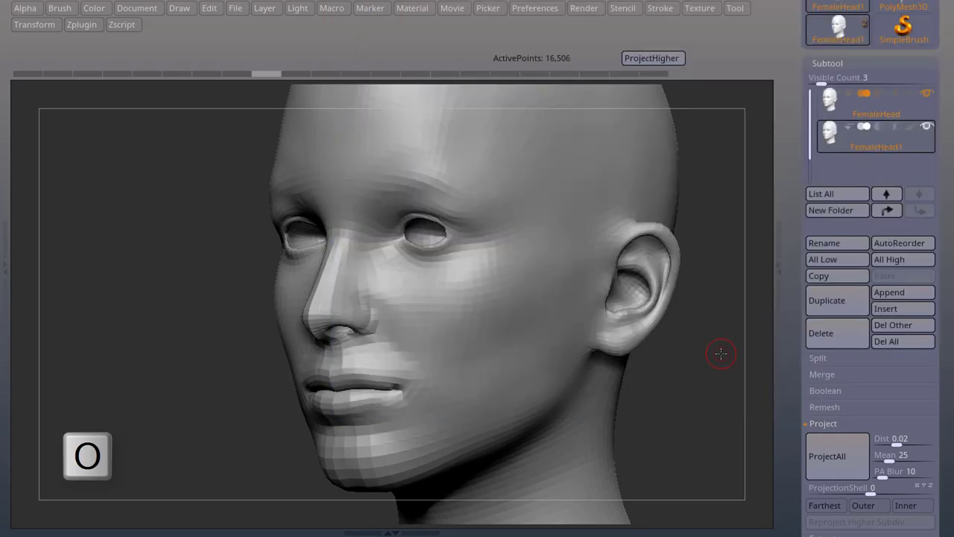
left_click(664, 59)
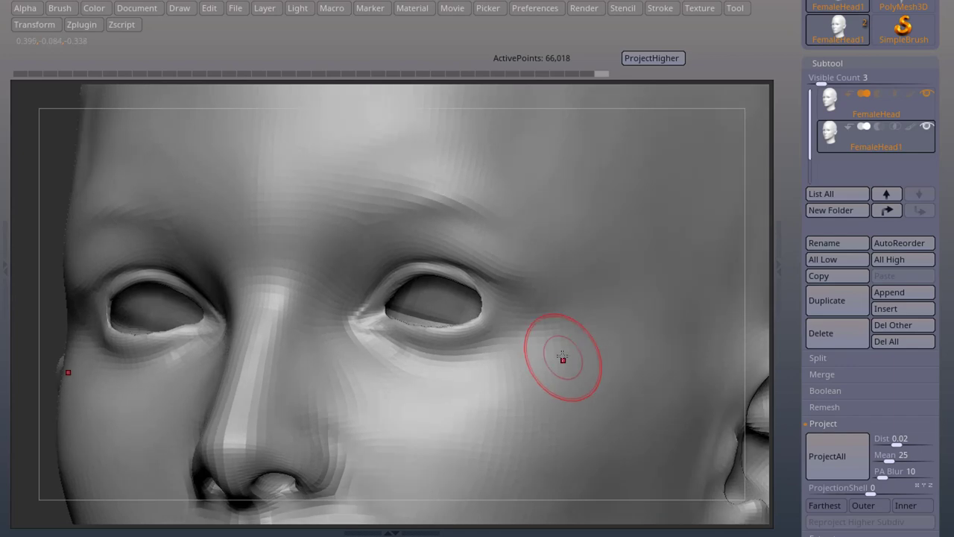
Step: Run ProjectHigher again, then smooth the jagged outer eye corner and eyelid edges
left_click(659, 58)
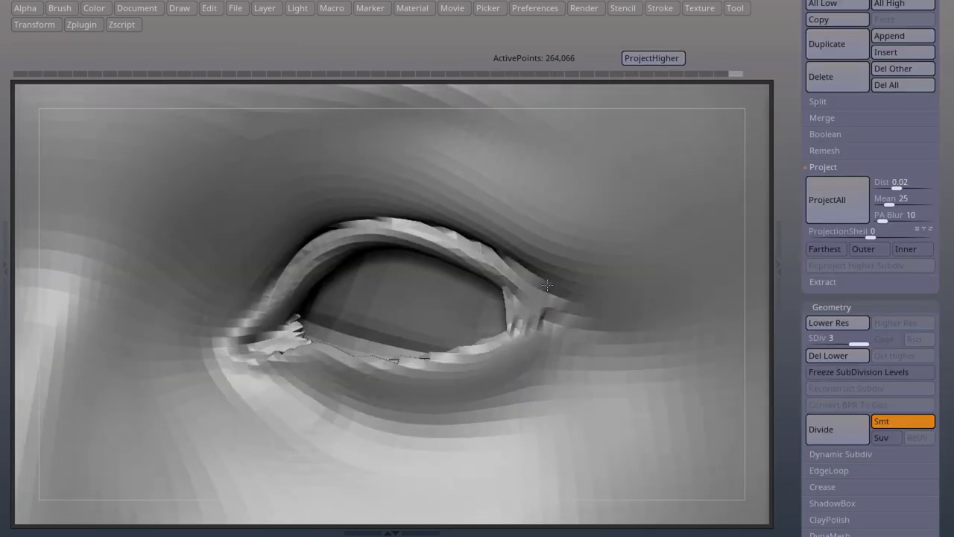
key("space")
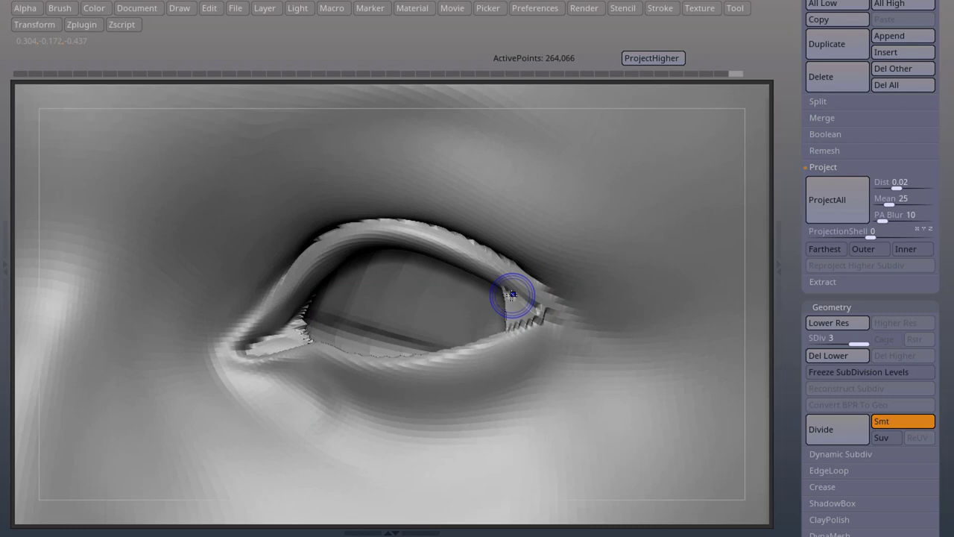
mouse_move(512, 294)
left_mouse_down("shift")
mouse_move(523, 307)
mouse_move(506, 328)
mouse_move(535, 321)
left_mouse_up("shift")
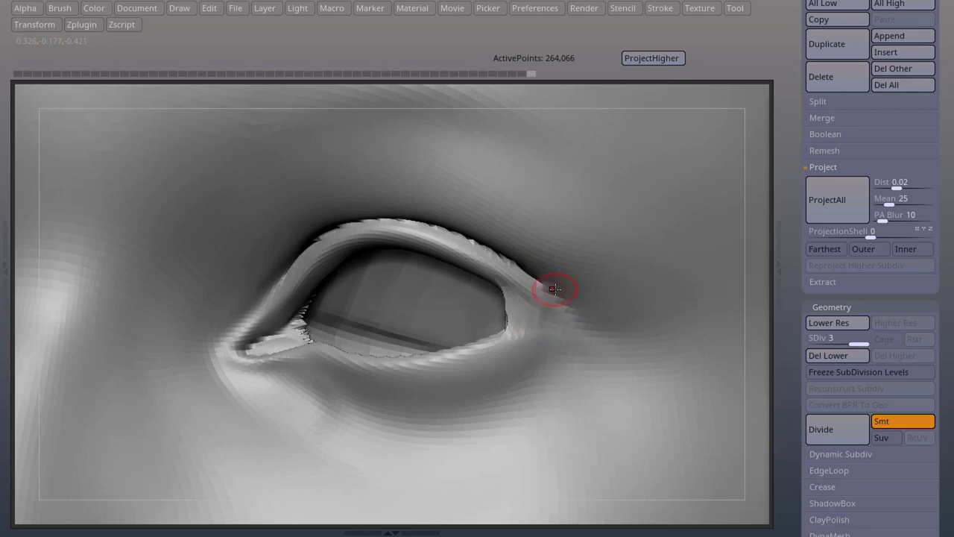
mouse_move(525, 274)
left_mouse_down("shift")
mouse_move(383, 228)
mouse_move(320, 330)
mouse_move(272, 345)
mouse_move(299, 354)
left_mouse_up("shift")
mouse_move(298, 354)
right_mouse_down()
mouse_move(468, 337)
mouse_move(388, 420)
mouse_move(447, 423)
mouse_move(484, 380)
mouse_move(474, 379)
right_mouse_up()
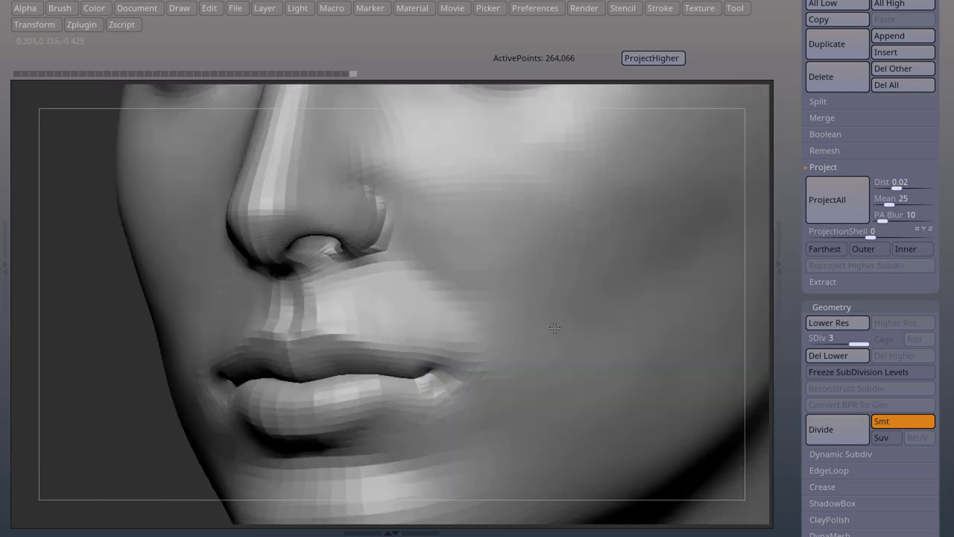
Step: Switch brush with B-M-V, then reproject up to level 4 (1.056 million points) and inspect the ear
key("b")
key("m")
key("v")
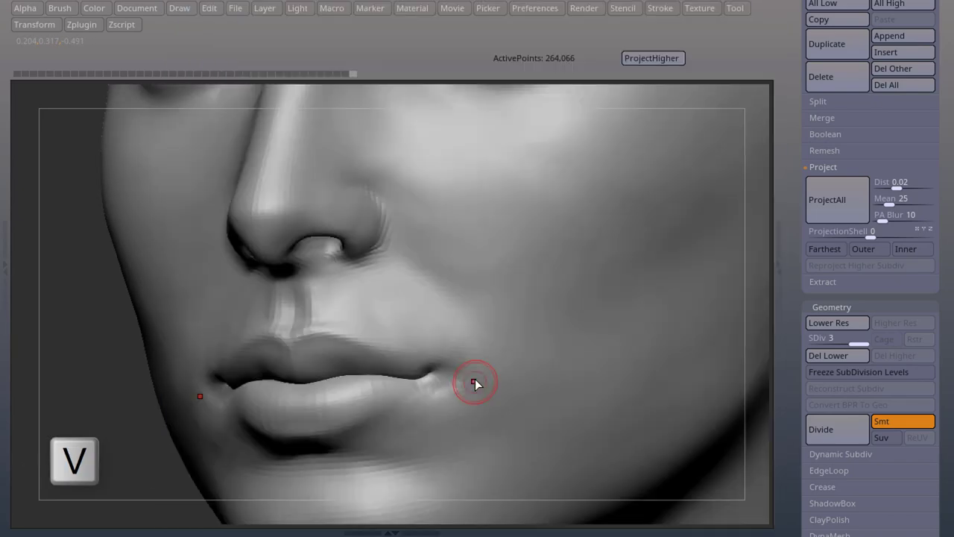
right_click_drag(480, 379, 426, 362)
right_click_drag(571, 287, 609, 236)
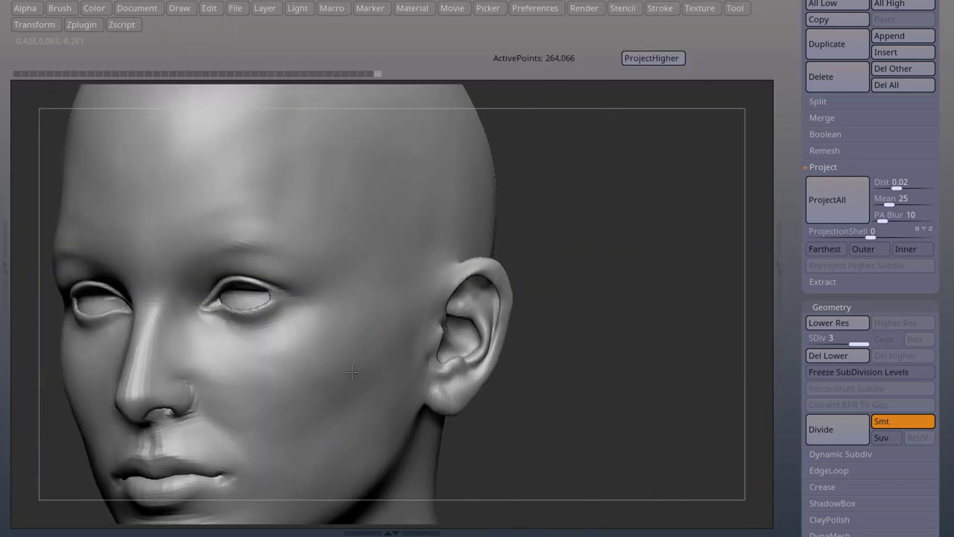
left_click(653, 58)
key("space")
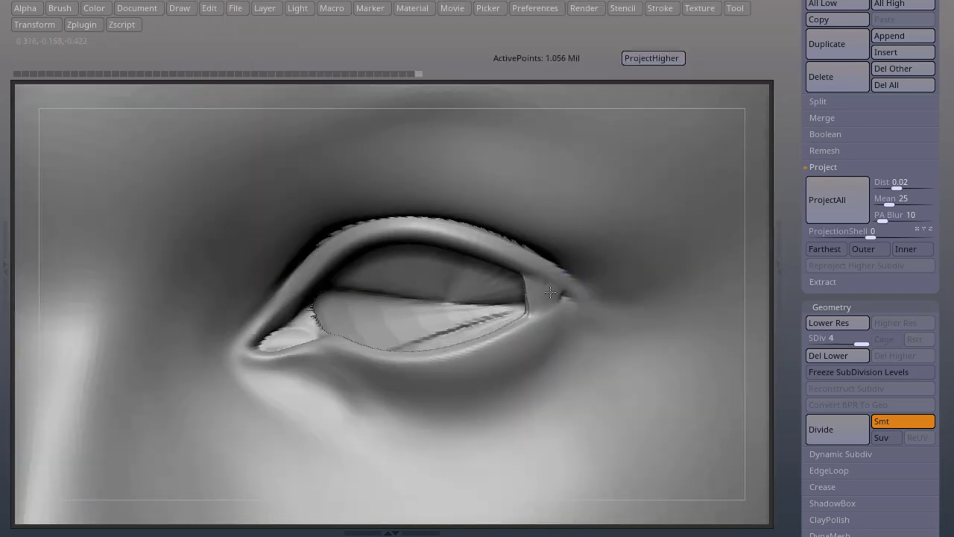
right_click_drag(319, 308, 426, 358)
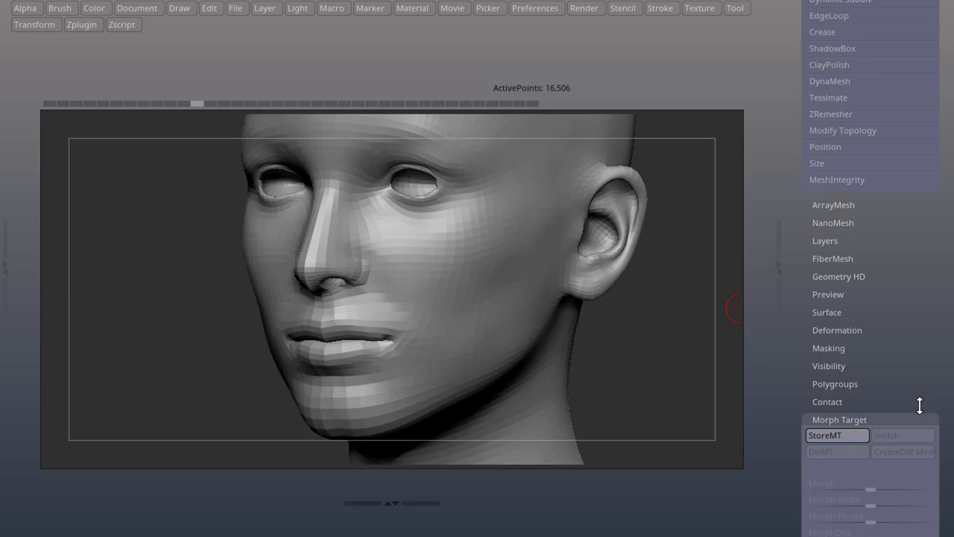
Step: Start recording a new macro without reinitializing, and store a fresh morph target of the head
left_click(855, 434)
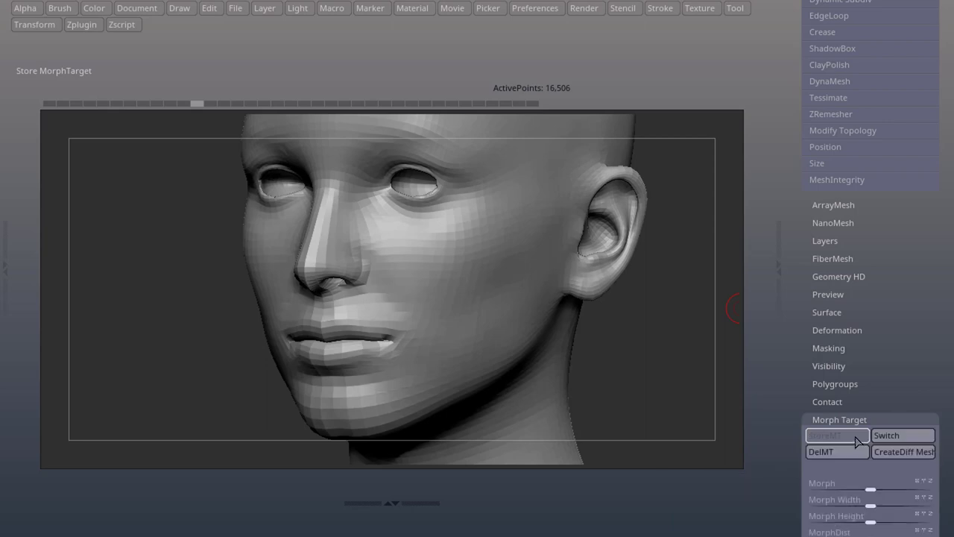
left_click(334, 9)
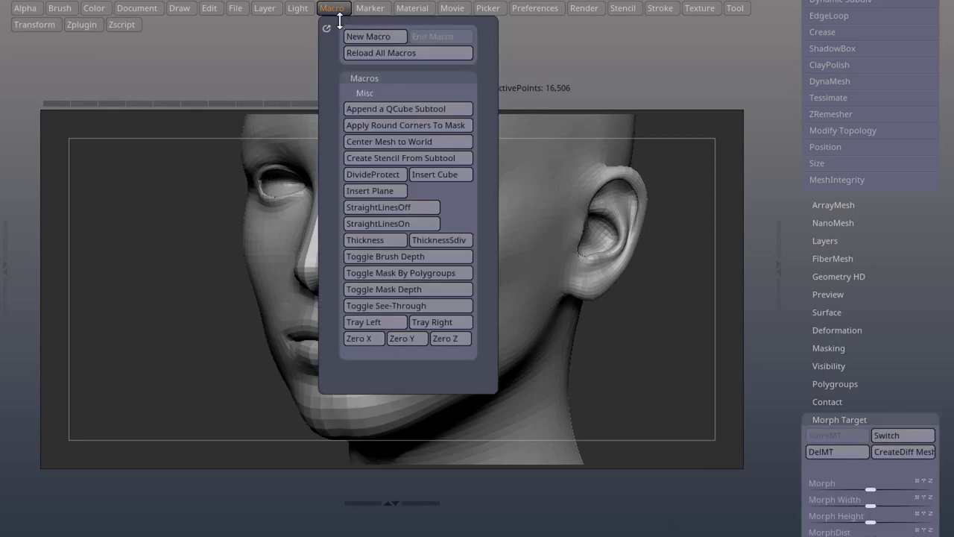
left_click(374, 36)
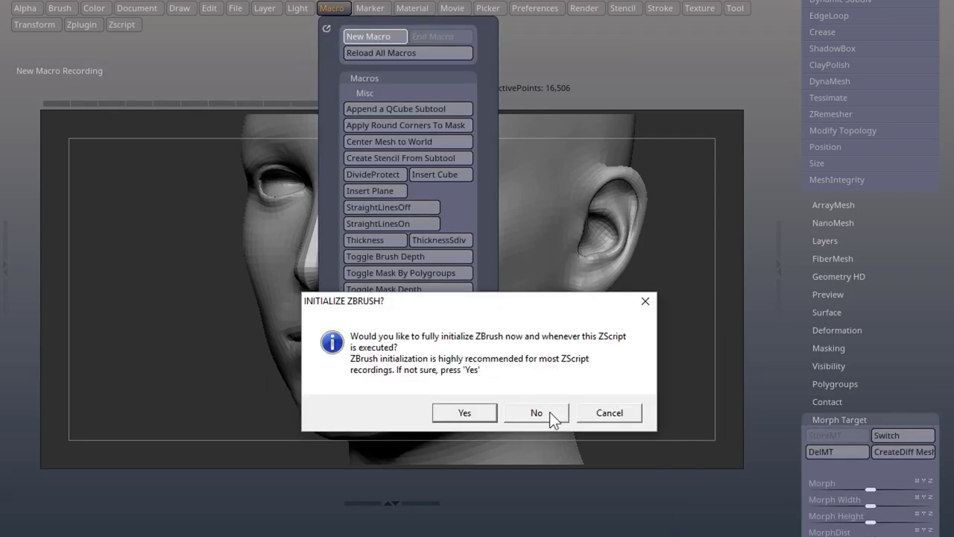
left_click(536, 412)
left_click(838, 450)
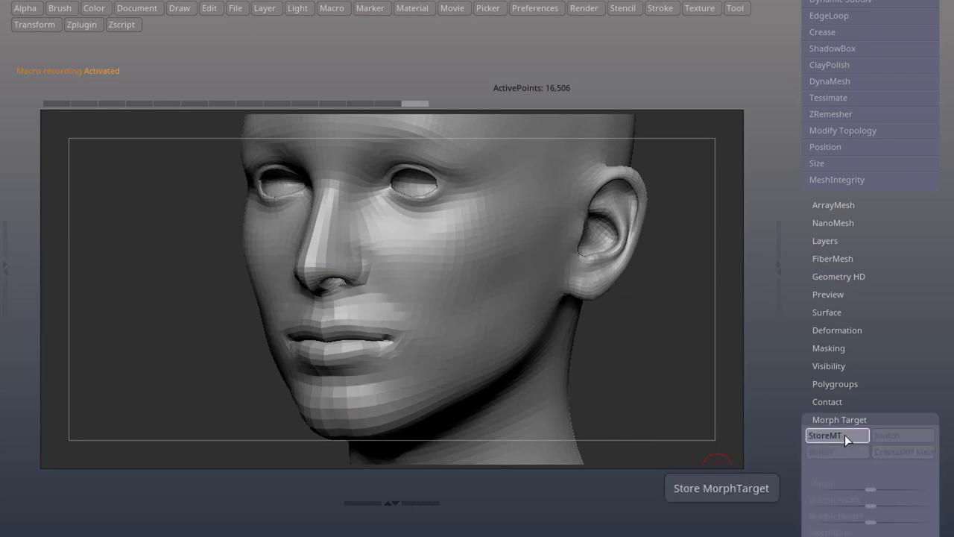
left_click(844, 434)
scroll(929, 462, "up", 5)
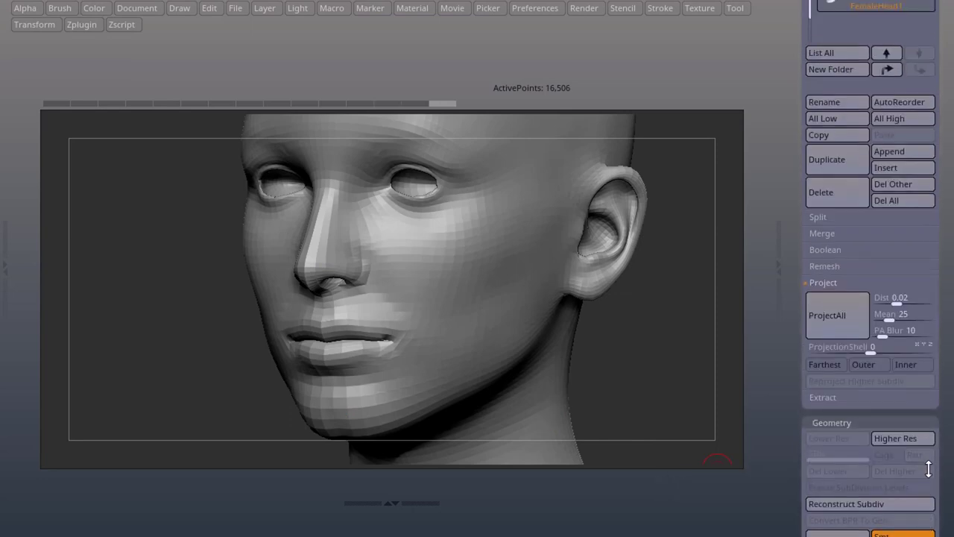
scroll(930, 447, "down", 5)
Step: Record Divide, Lower Res, Switch, Higher Res, StoreMT and ProjectAll, then end the macro
left_click(842, 351)
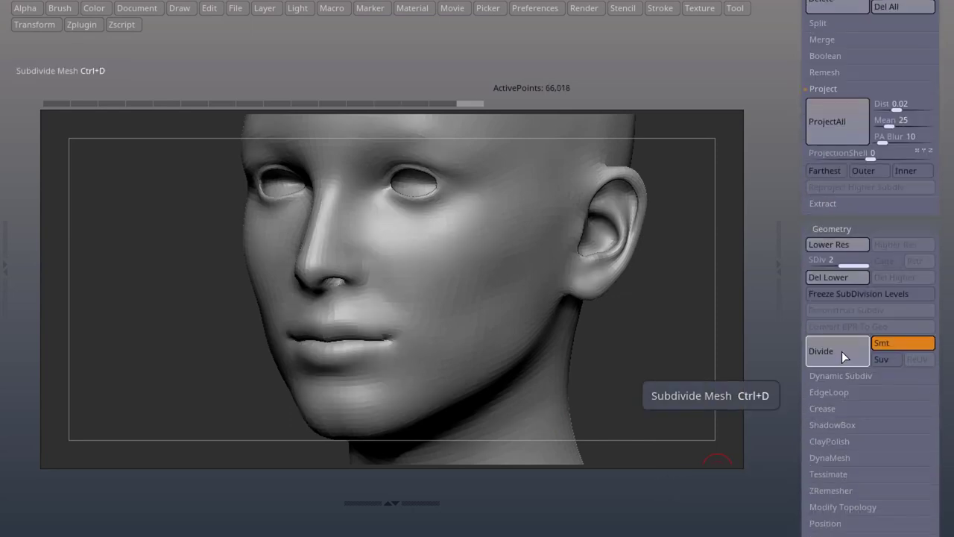
left_click(836, 243)
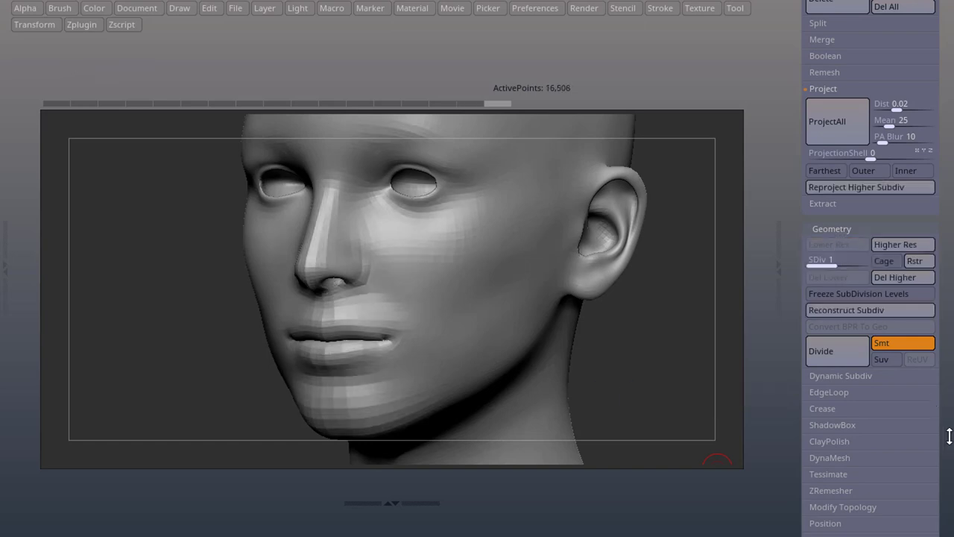
scroll(911, 404, "down", 5)
left_click(910, 405)
scroll(913, 403, "up", 5)
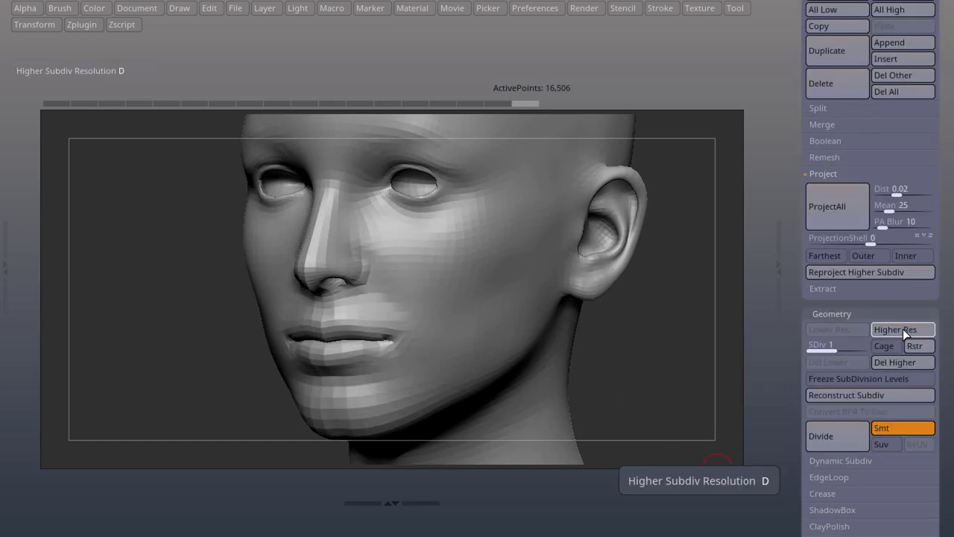
left_click(903, 329)
scroll(852, 404, "down", 5)
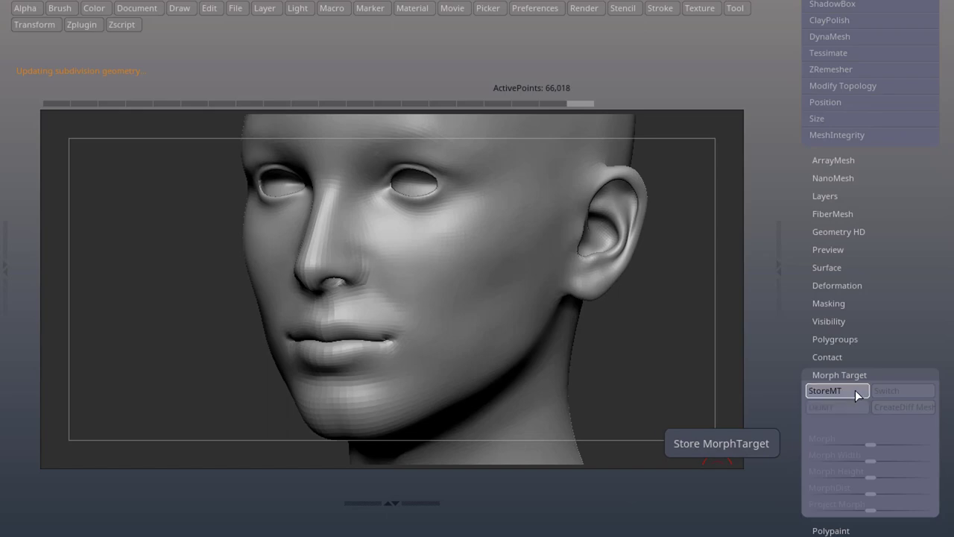
left_click(854, 390)
left_click_drag(948, 308, 947, 278)
left_click(831, 340)
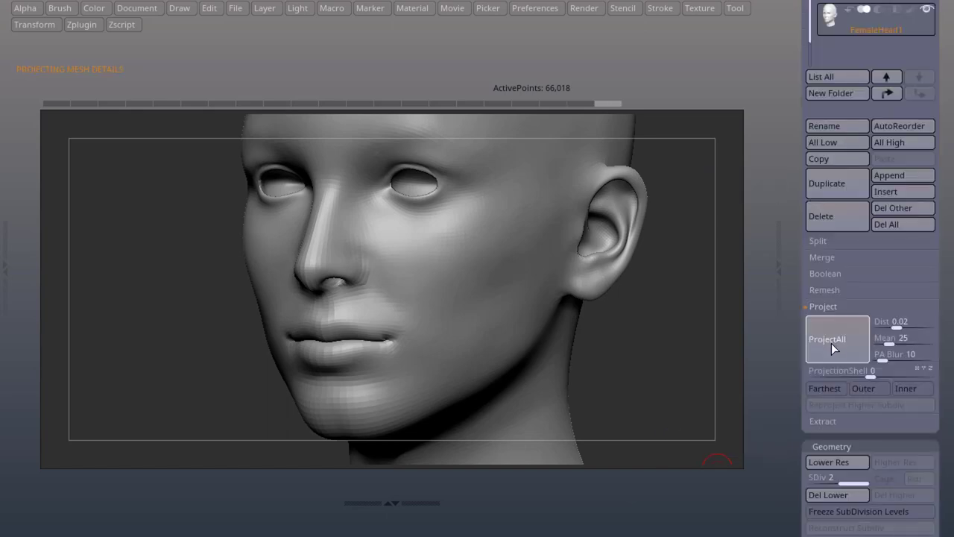
left_click(331, 7)
left_click(453, 36)
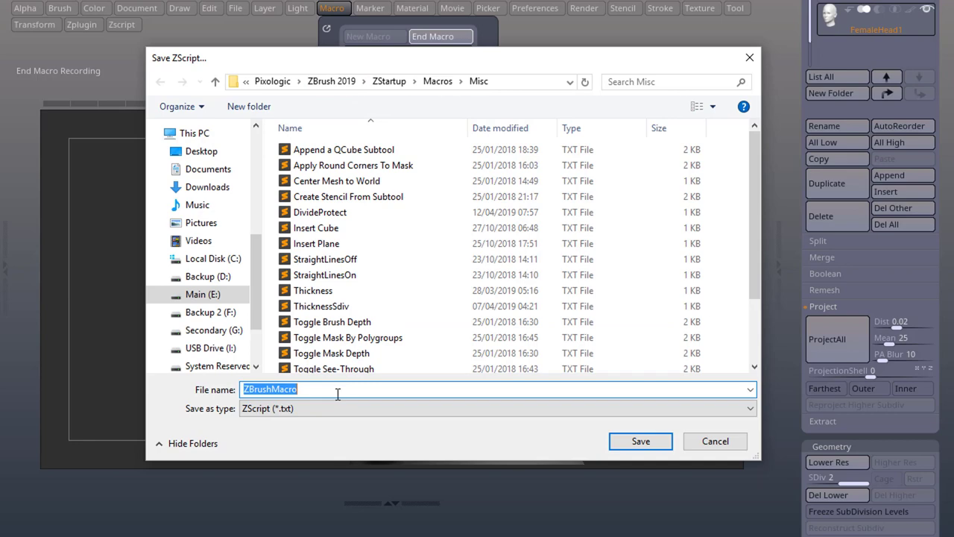
Step: Save the macro as ProjectHigher in Macros/Misc and place its button above the canvas
key("Escape")
left_click(535, 8)
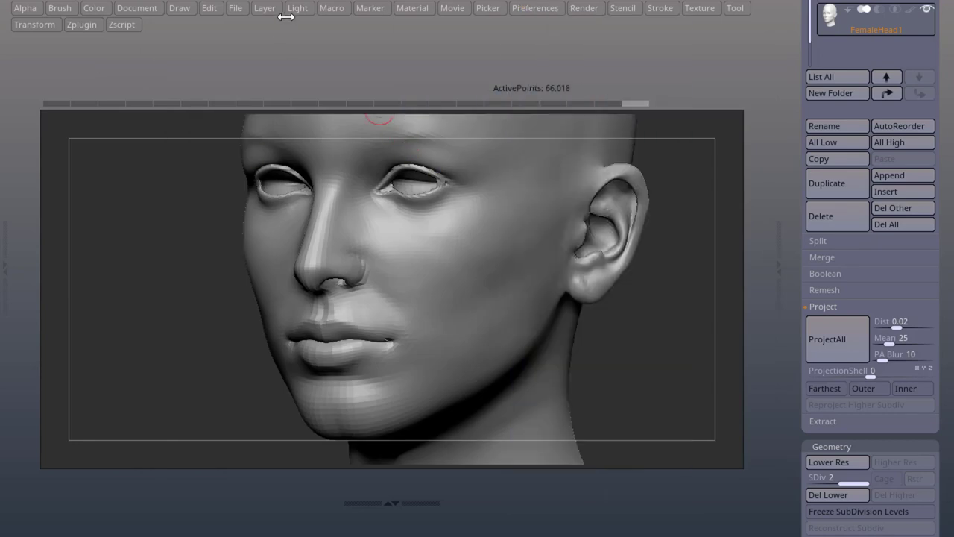
left_click(333, 9)
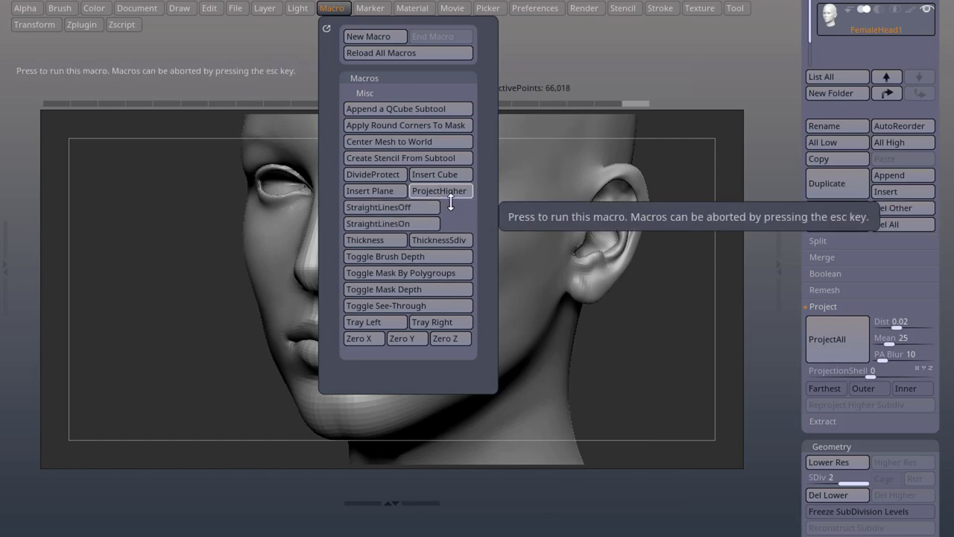
left_click_drag(443, 191, 664, 85, "ctrl")
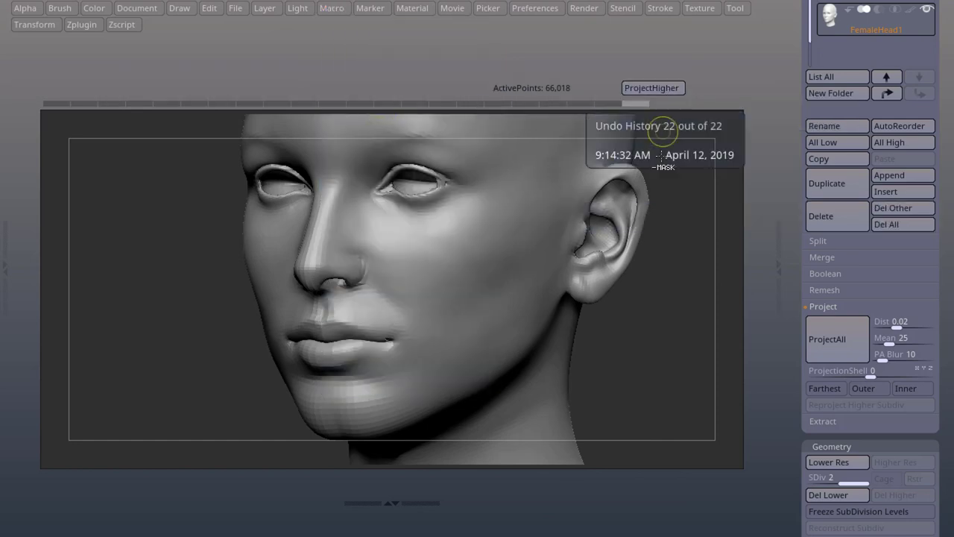
Step: Turn off Enable Customize in Preferences > Config and store the configuration
left_click(548, 10)
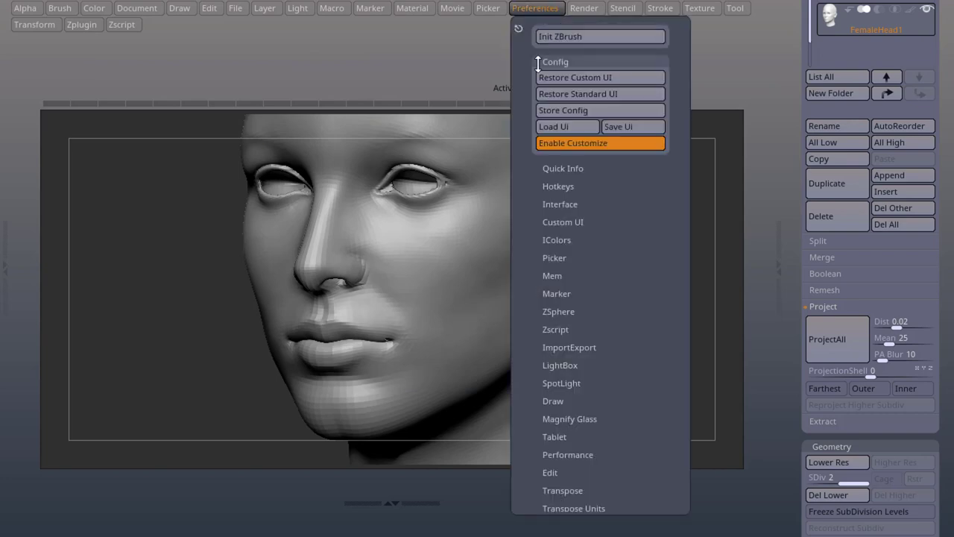
left_click(575, 143)
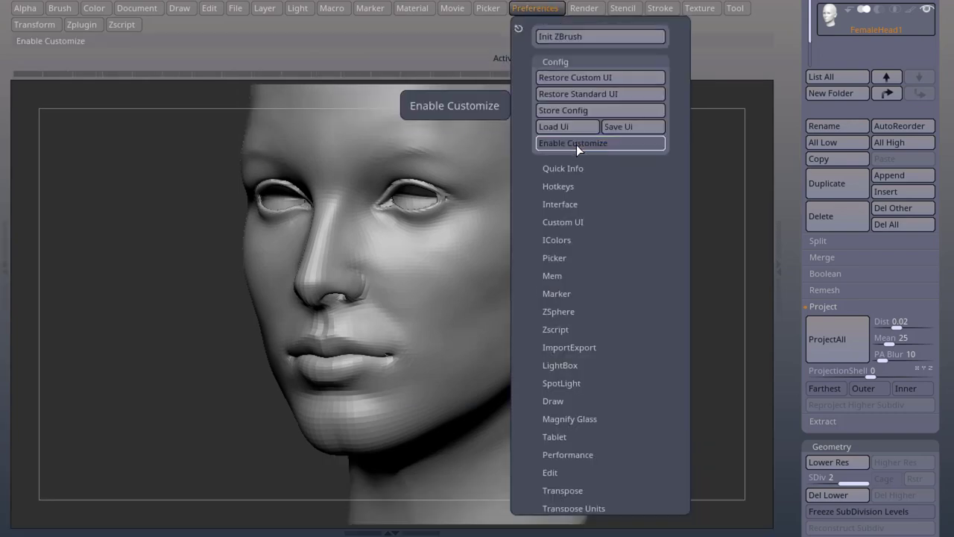
left_click(625, 111)
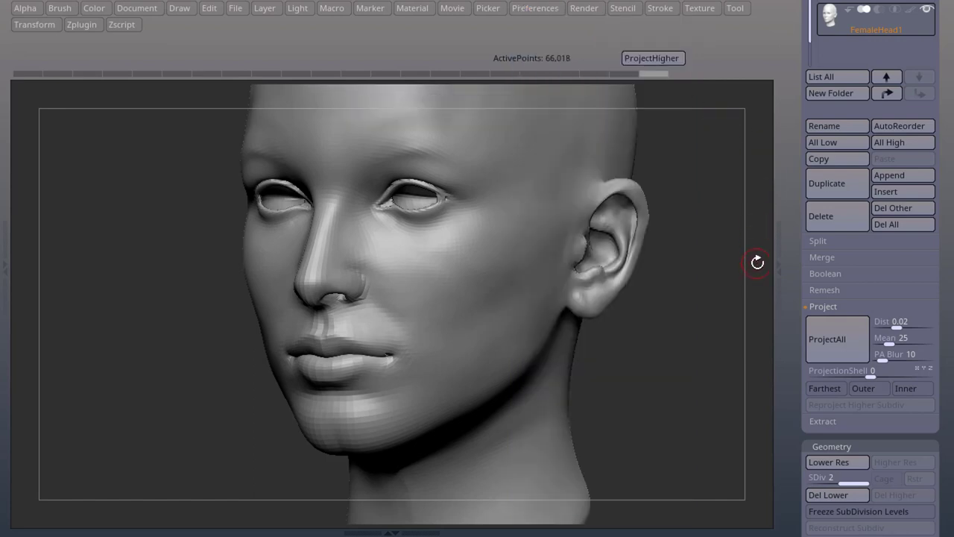